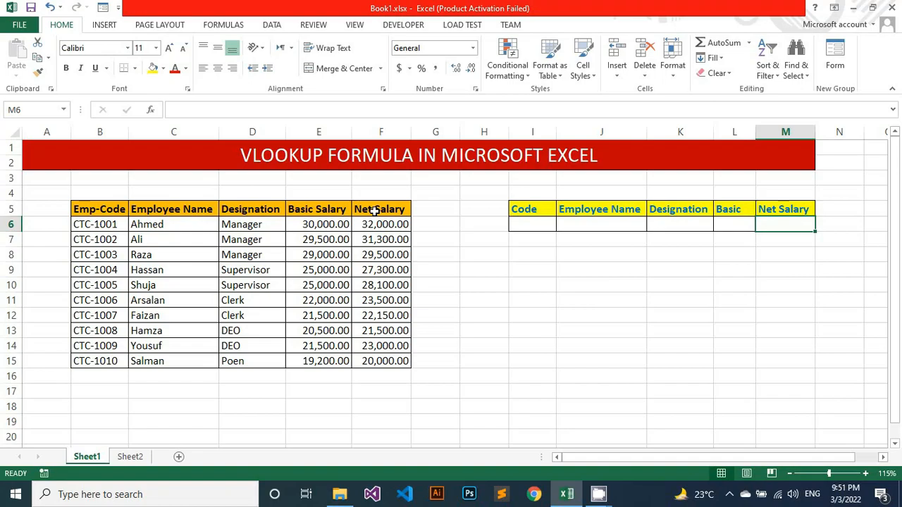
Examine the lookup table's headers and row 6 cells alongside the employee data in B6:F15.
{"action": "left_click_drag", "start_coordinate": [525, 210], "coordinate": [771, 228]}
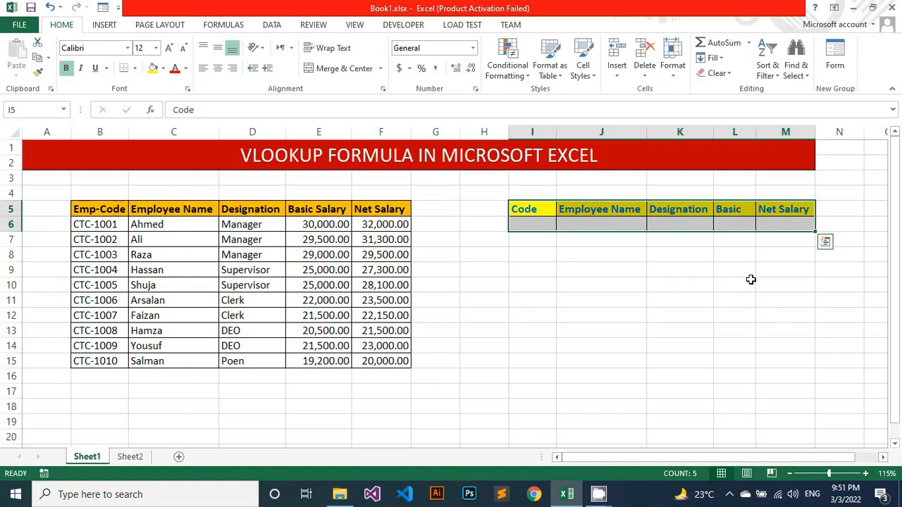
{"action": "left_click", "coordinate": [625, 284]}
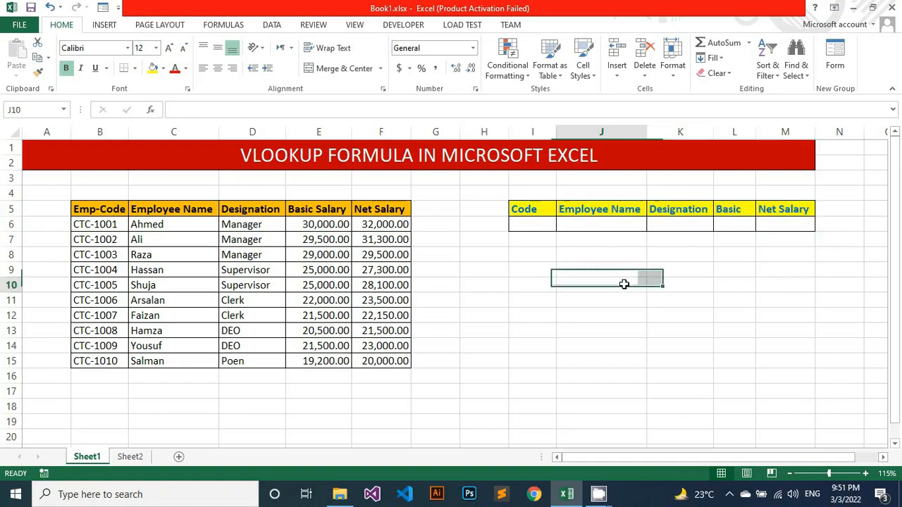
{"action": "left_click", "coordinate": [540, 225]}
{"action": "left_click_drag", "start_coordinate": [93, 226], "coordinate": [416, 376]}
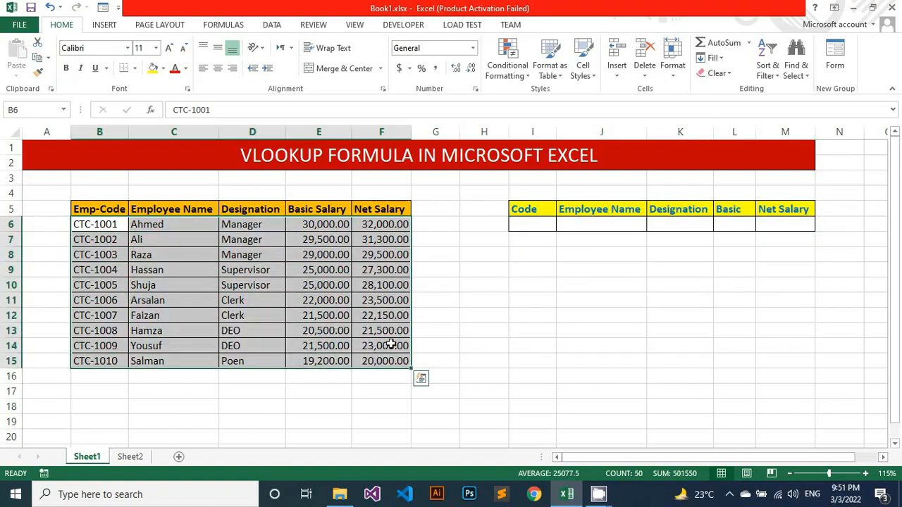
{"action": "left_click", "coordinate": [521, 227]}
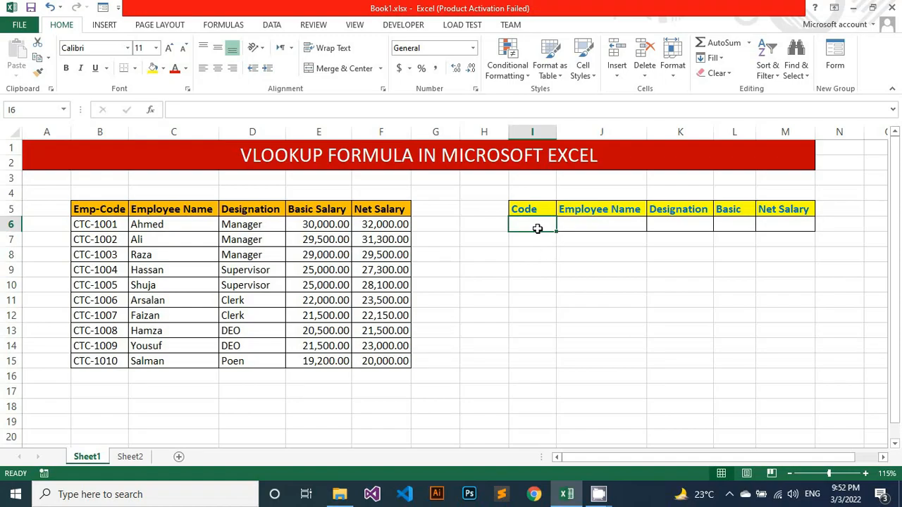
{"action": "left_click", "coordinate": [603, 221]}
{"action": "left_click", "coordinate": [663, 225]}
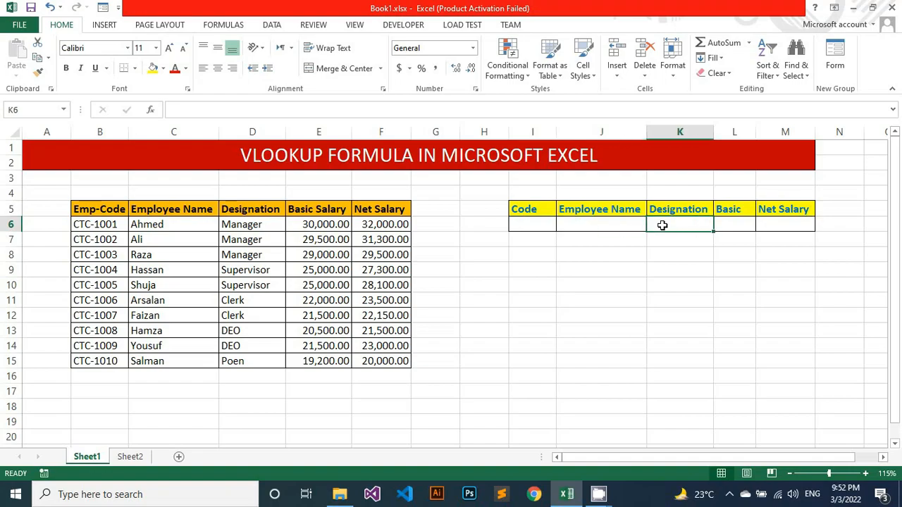
{"action": "left_click", "coordinate": [738, 224]}
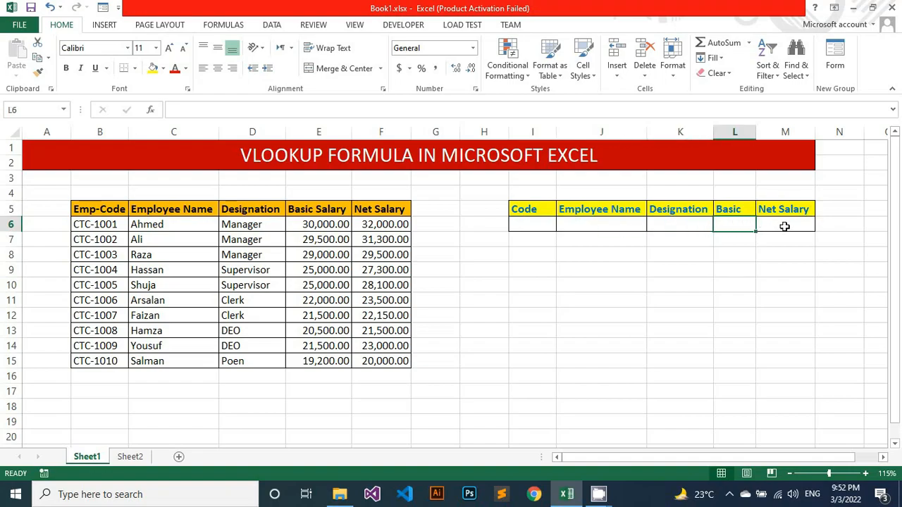
{"action": "left_click", "coordinate": [780, 224]}
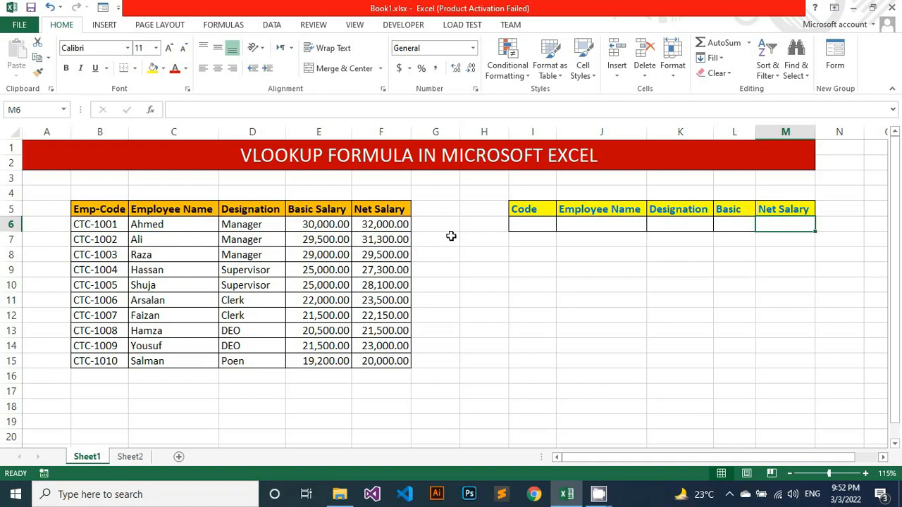
{"action": "left_click", "coordinate": [525, 224]}
Enter the formula =VLOOKUP(I6,$B$5:$F$15,2,0) in the Employee Name cell J6.
{"action": "left_click", "coordinate": [569, 224]}
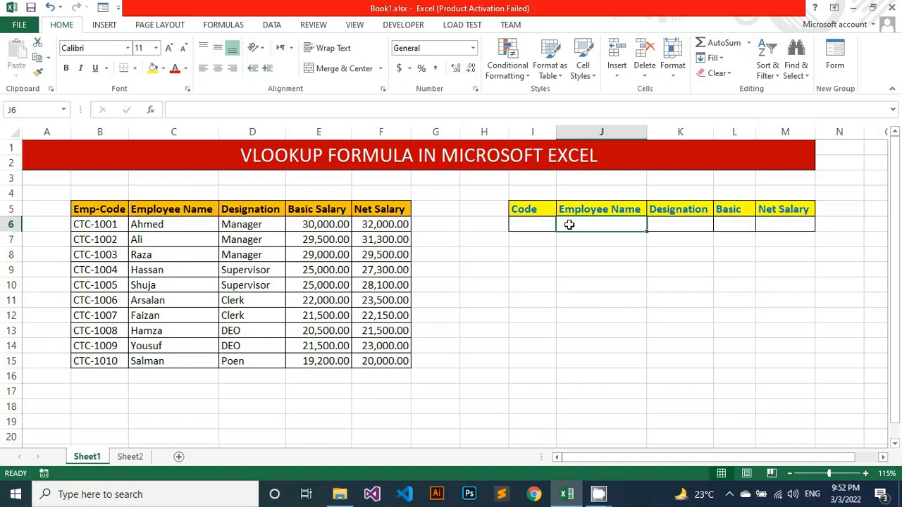
{"action": "type", "text": "="}
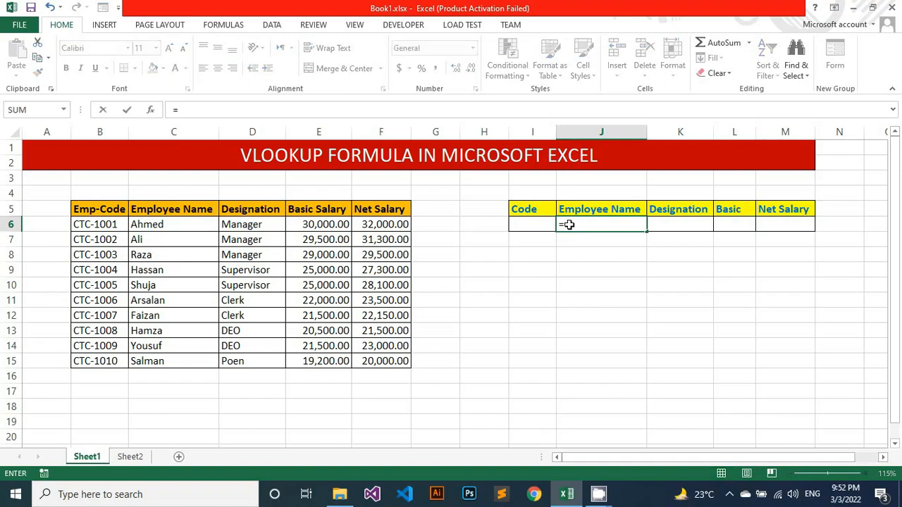
{"action": "type", "text": "vl"}
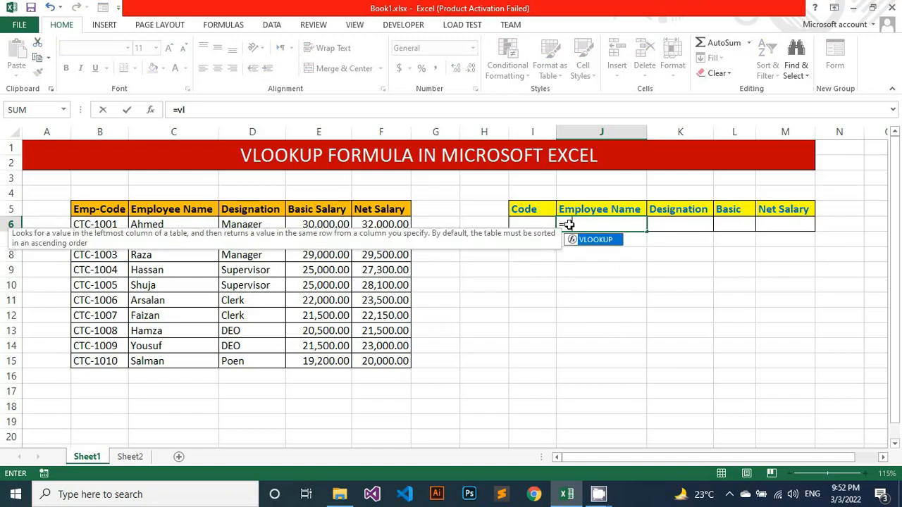
{"action": "key", "text": "Tab"}
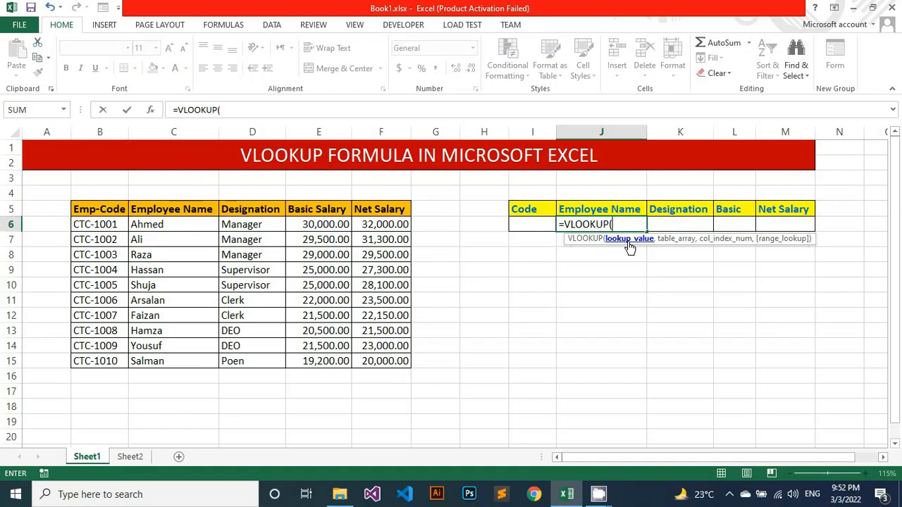
{"action": "left_click", "coordinate": [529, 223]}
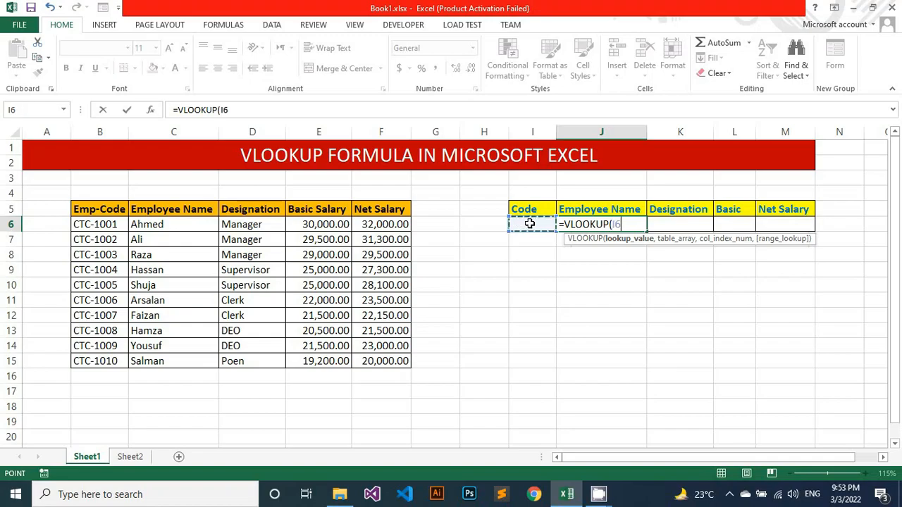
{"action": "type", "text": ","}
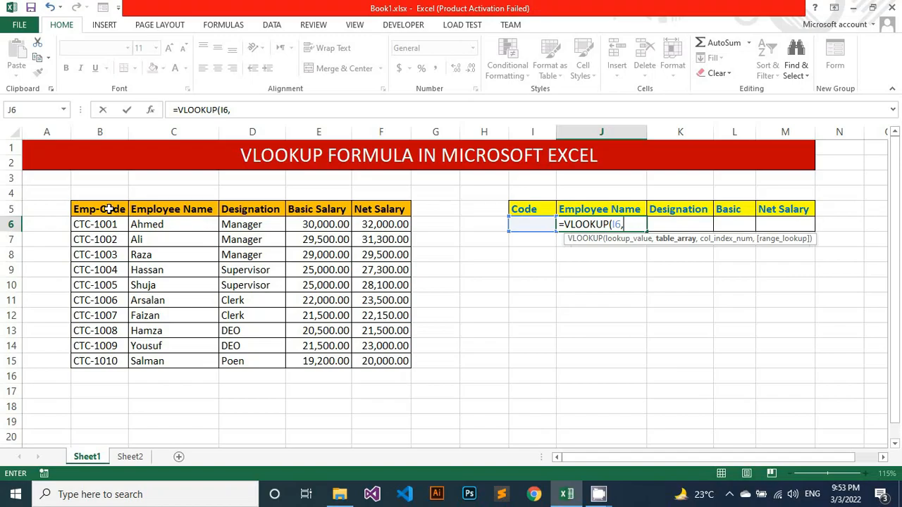
{"action": "mouse_move", "coordinate": [108, 209]}
{"action": "left_mouse_down"}
{"action": "mouse_move", "coordinate": [98, 210]}
{"action": "mouse_move", "coordinate": [373, 327]}
{"action": "mouse_move", "coordinate": [388, 362]}
{"action": "left_mouse_up"}
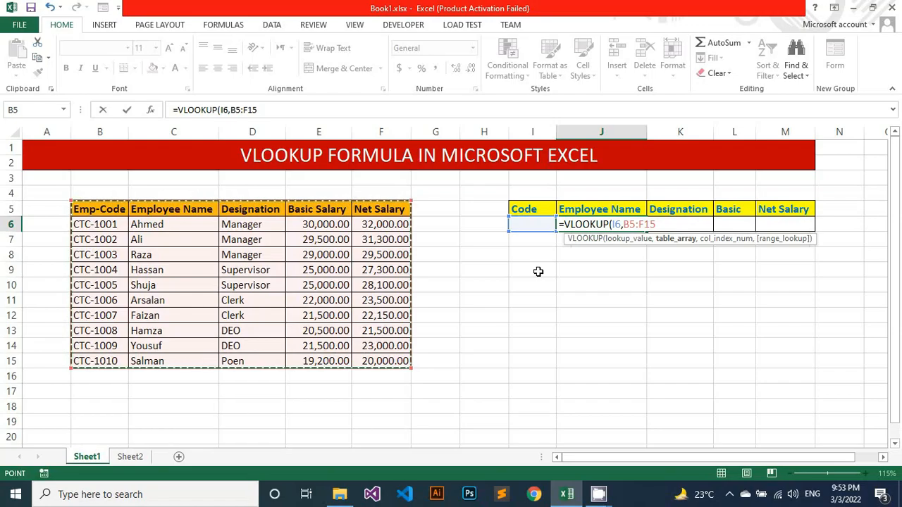
{"action": "key", "text": "F4"}
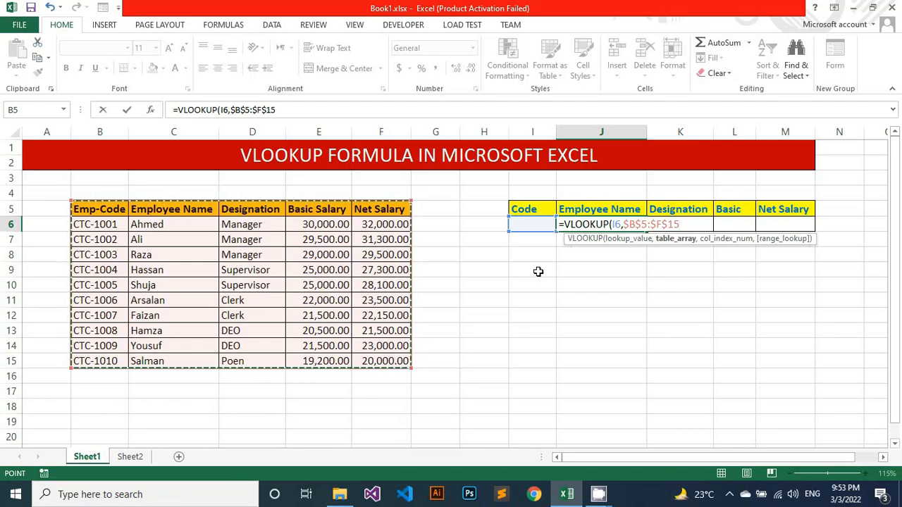
{"action": "type", "text": ","}
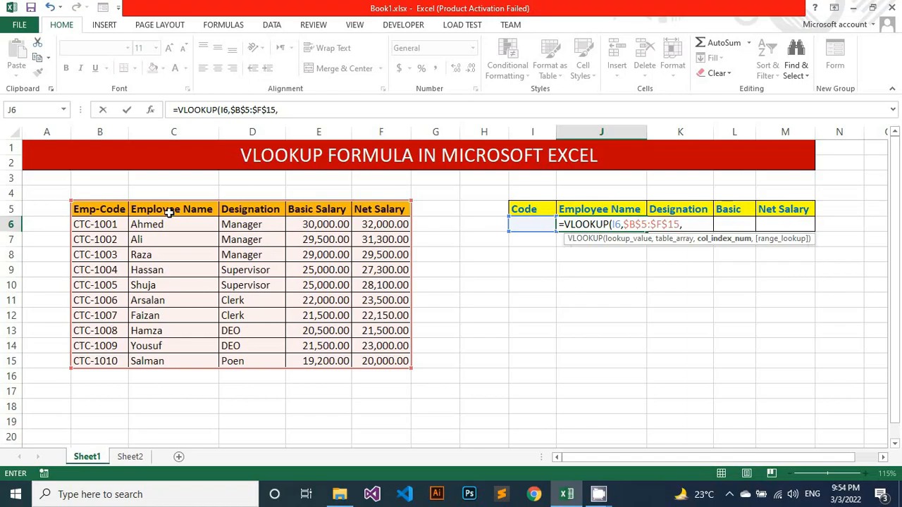
{"action": "type", "text": "2"}
{"action": "type", "text": ","}
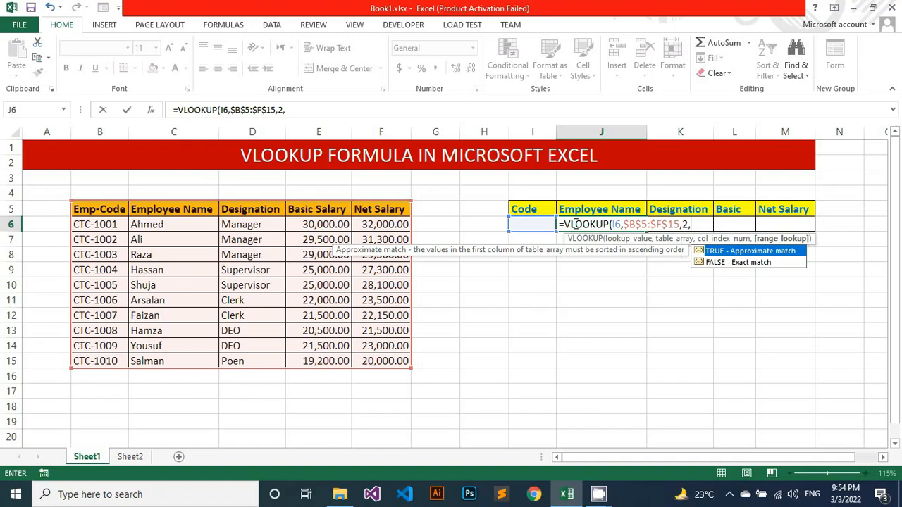
{"action": "type", "text": "0)"}
{"action": "key", "text": "Return"}
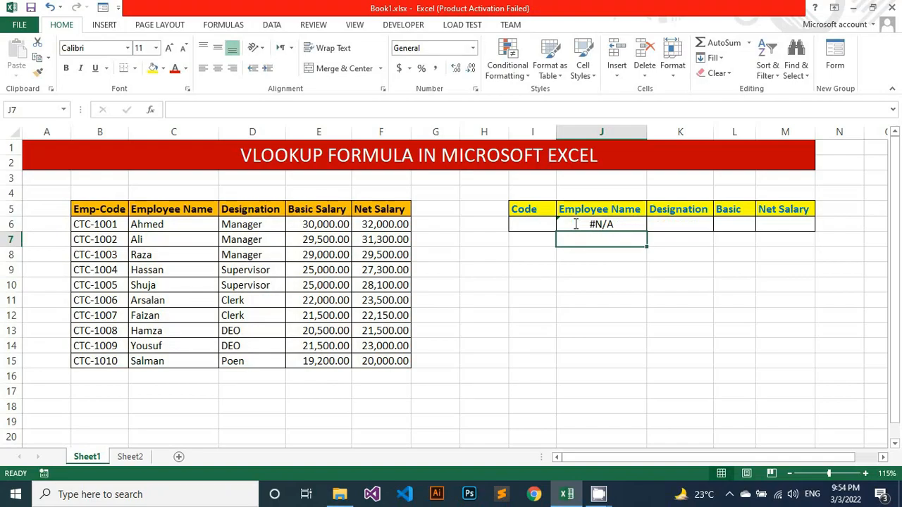
Enter the employee code listed in B9 into the Code cell I6 and check the lookup in J6.
{"action": "left_click", "coordinate": [530, 226]}
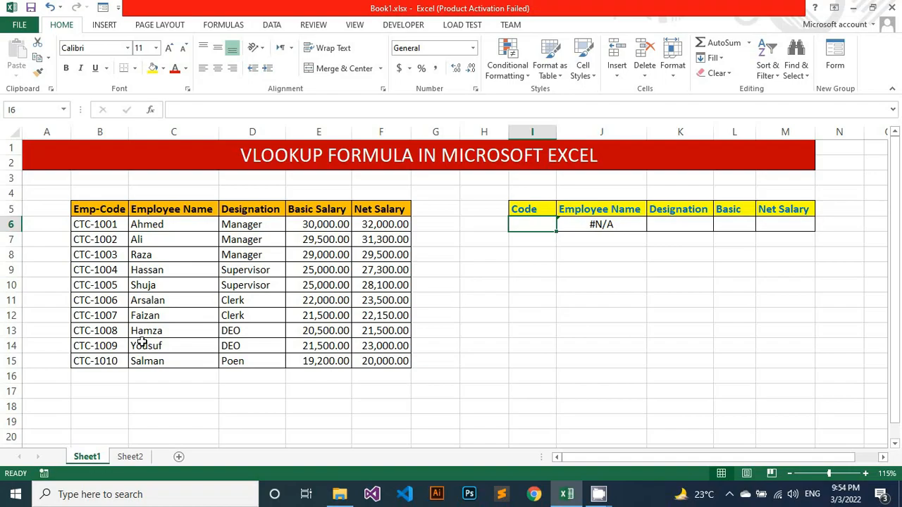
{"action": "left_click", "coordinate": [160, 271]}
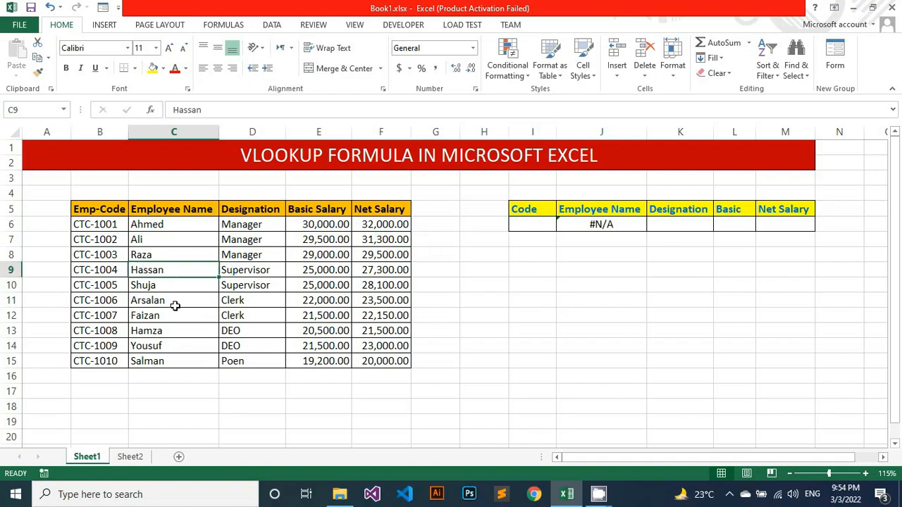
{"action": "left_click", "coordinate": [526, 223]}
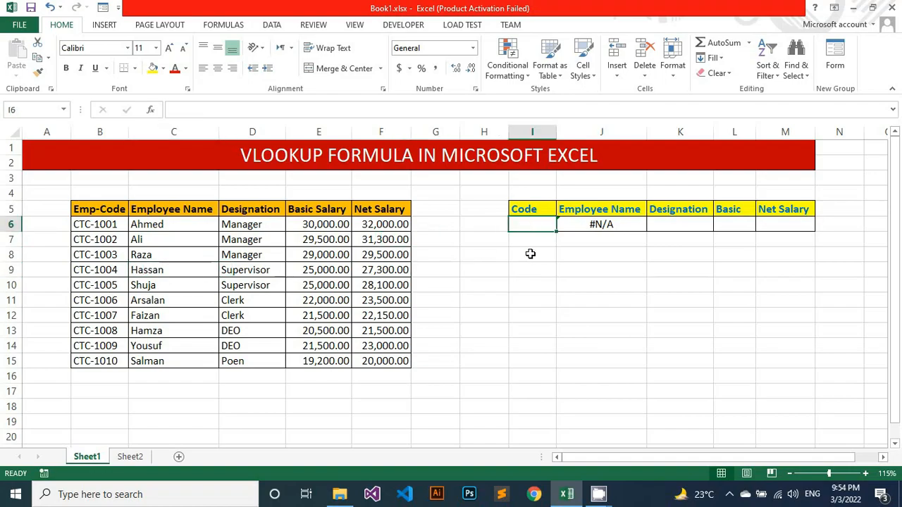
{"action": "type", "text": "C"}
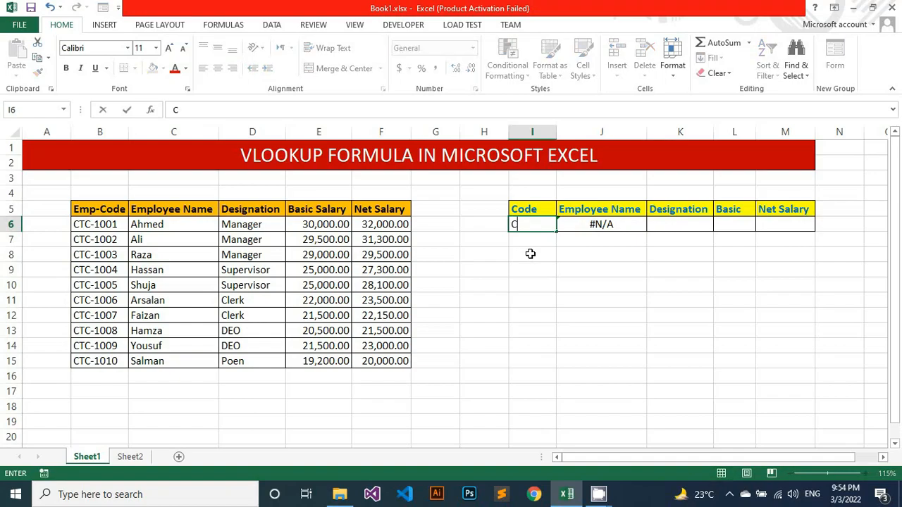
{"action": "type", "text": "TC-1004"}
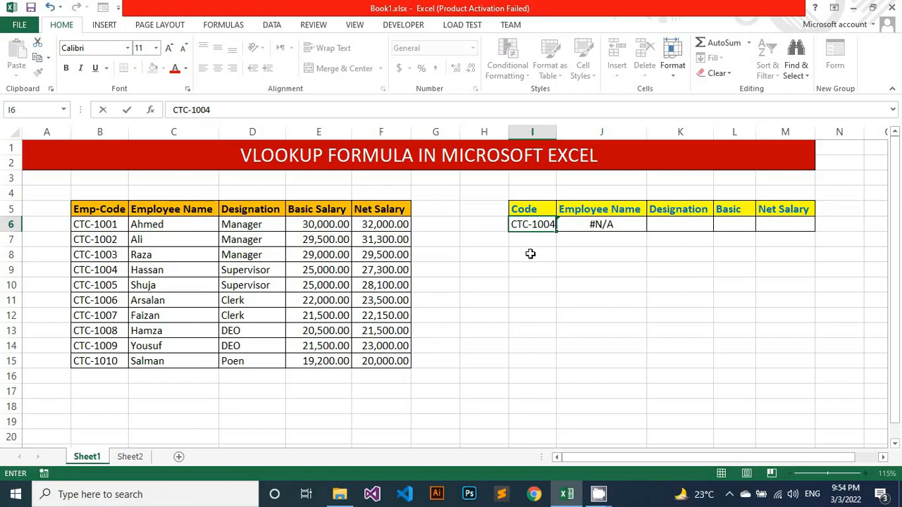
{"action": "key", "text": "Return"}
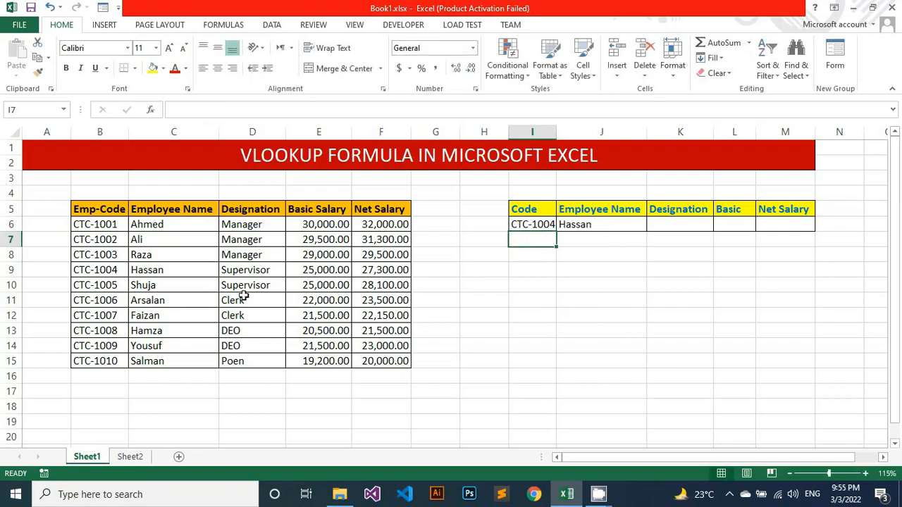
{"action": "left_click", "coordinate": [99, 273]}
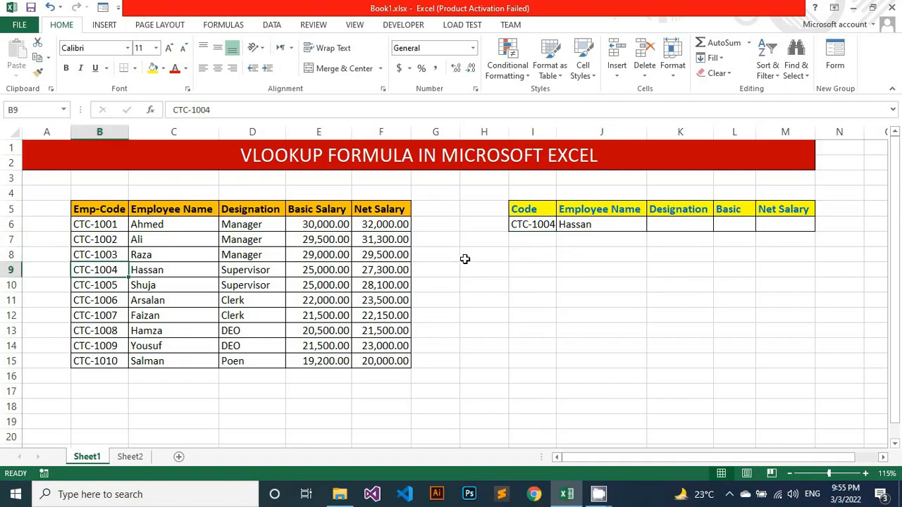
{"action": "left_click", "coordinate": [534, 226]}
{"action": "left_click", "coordinate": [610, 224]}
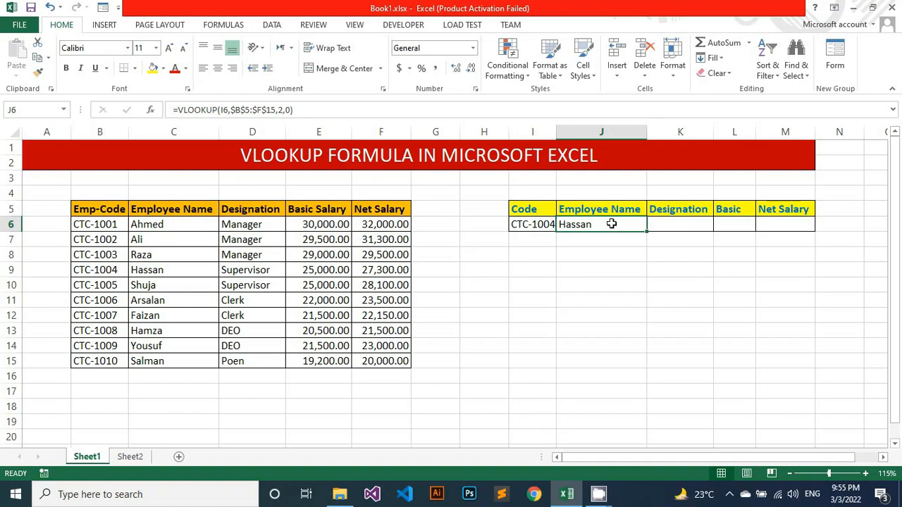
Enter the formula =VLOOKUP(I6,$B$5:$F$15,3,0) in the Designation cell K6 and check its result against row 9 of the employee data.
{"action": "left_click", "coordinate": [680, 226]}
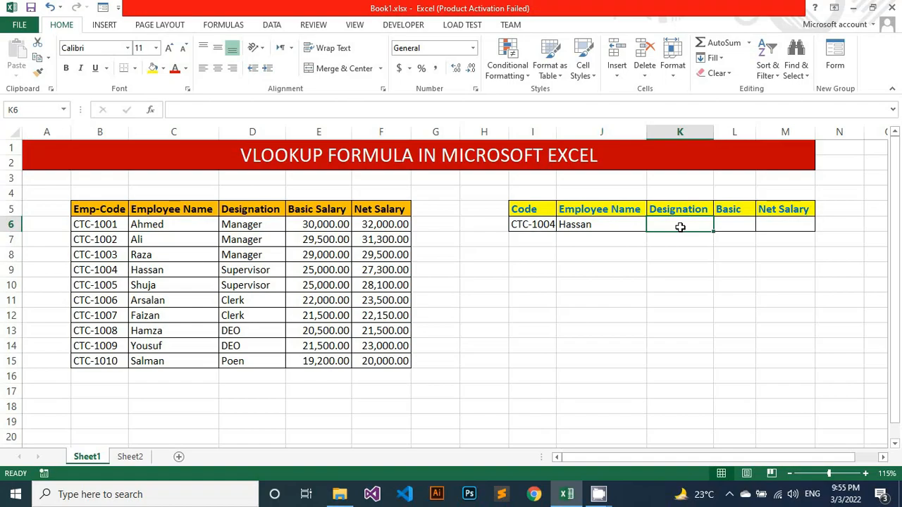
{"action": "type", "text": "="}
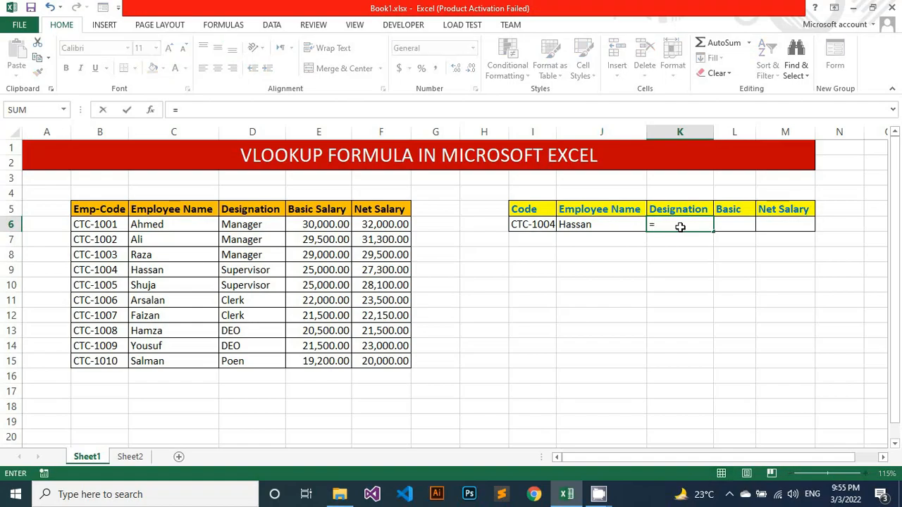
{"action": "type", "text": "vl"}
{"action": "key", "text": "Tab"}
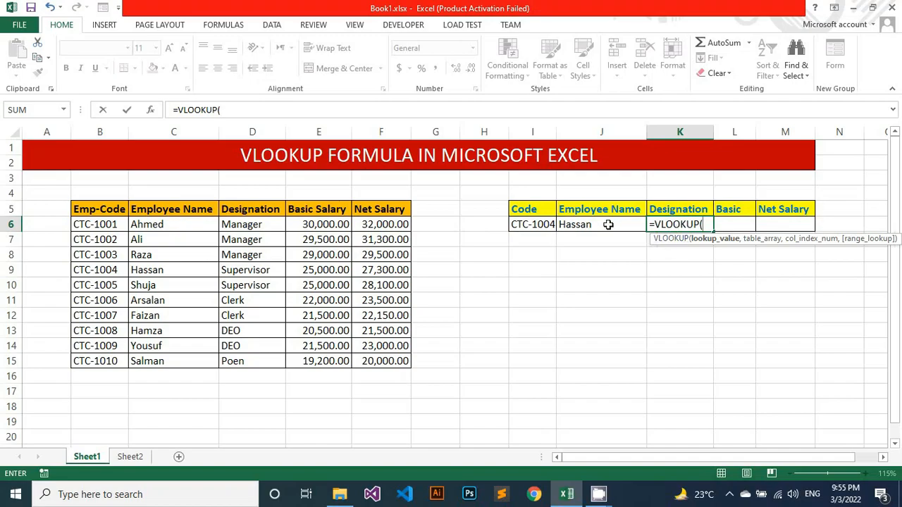
{"action": "left_click", "coordinate": [534, 224]}
{"action": "type", "text": ","}
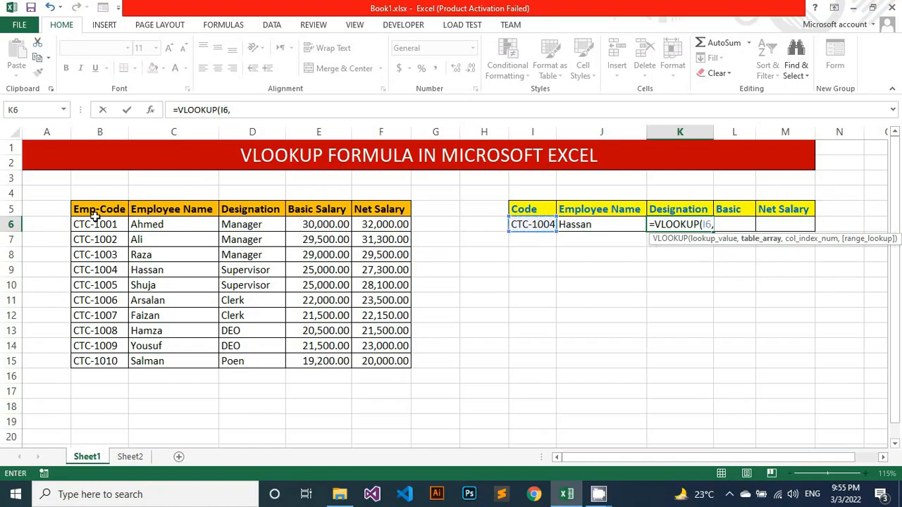
{"action": "left_click_drag", "start_coordinate": [96, 212], "coordinate": [366, 361]}
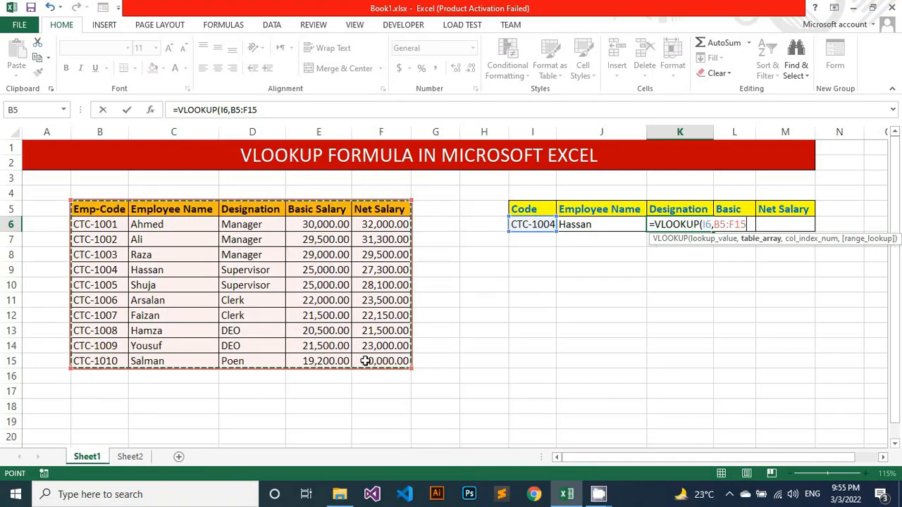
{"action": "key", "text": "F4"}
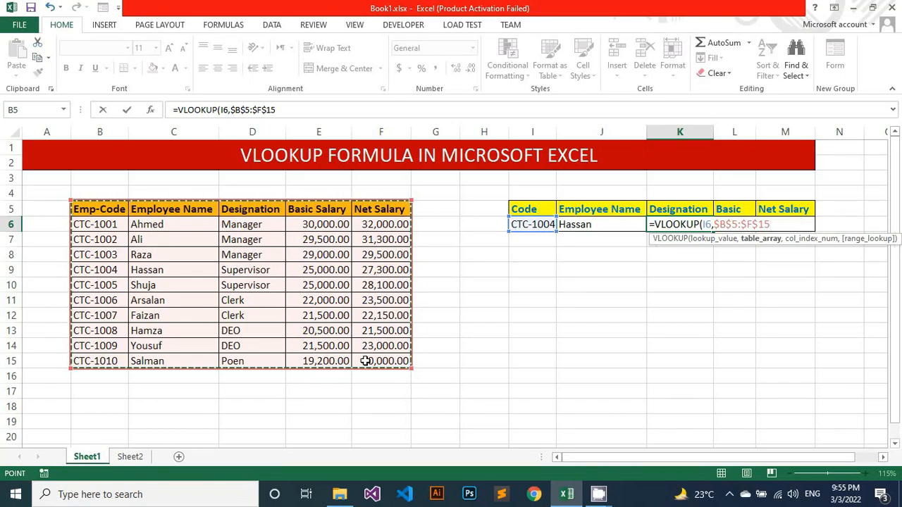
{"action": "type", "text": ","}
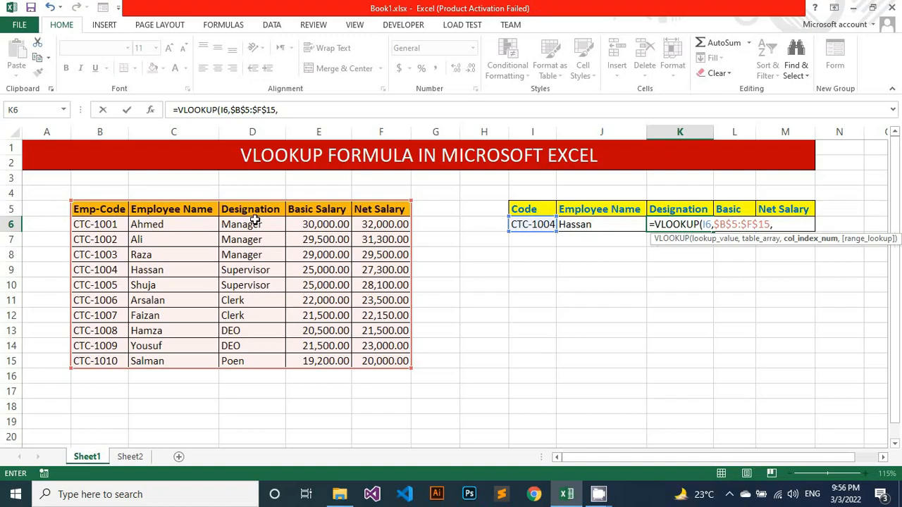
{"action": "type", "text": "3,"}
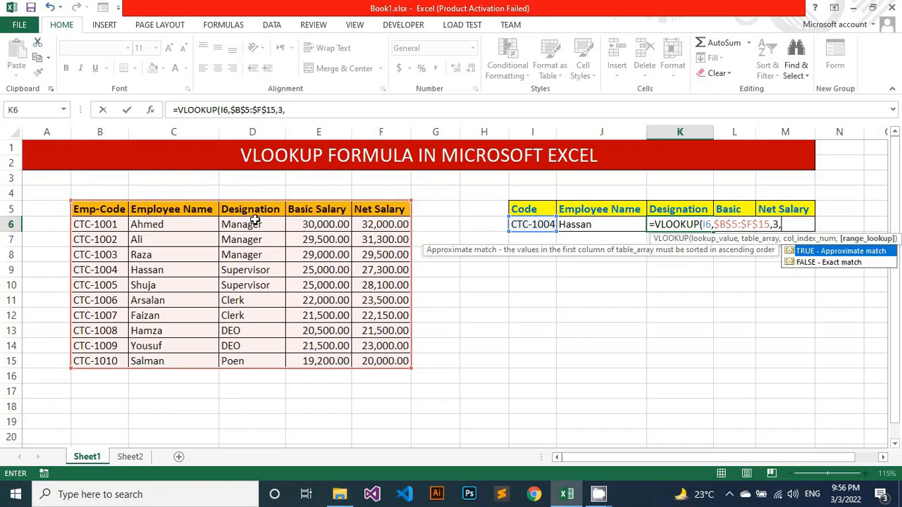
{"action": "type", "text": "0)"}
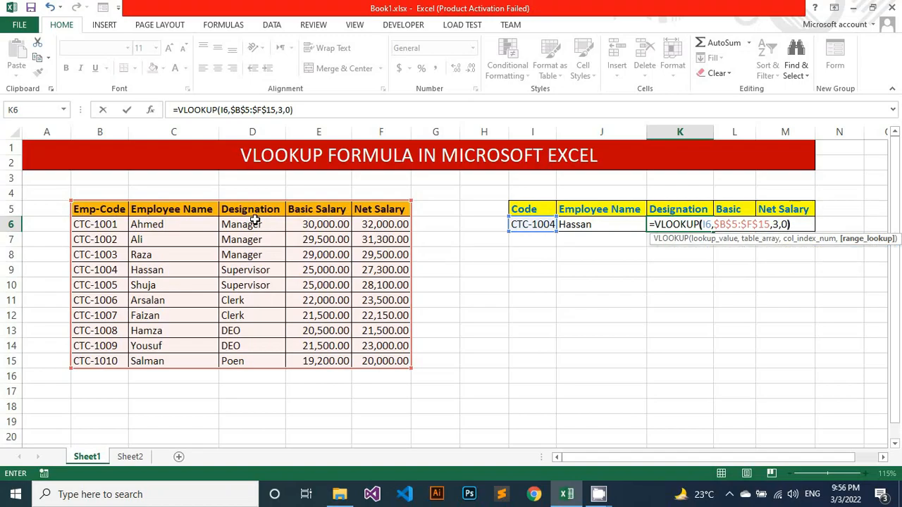
{"action": "key", "text": "Return"}
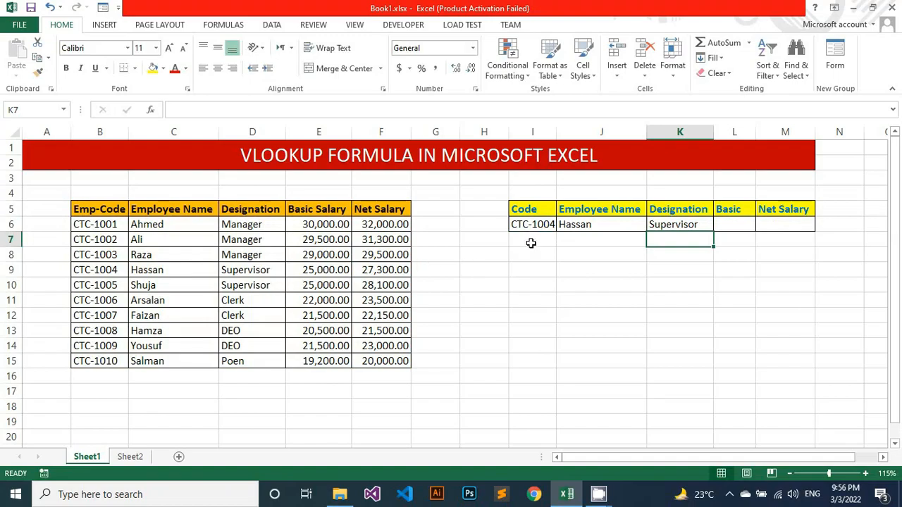
{"action": "left_click", "coordinate": [676, 224]}
{"action": "left_click", "coordinate": [144, 269]}
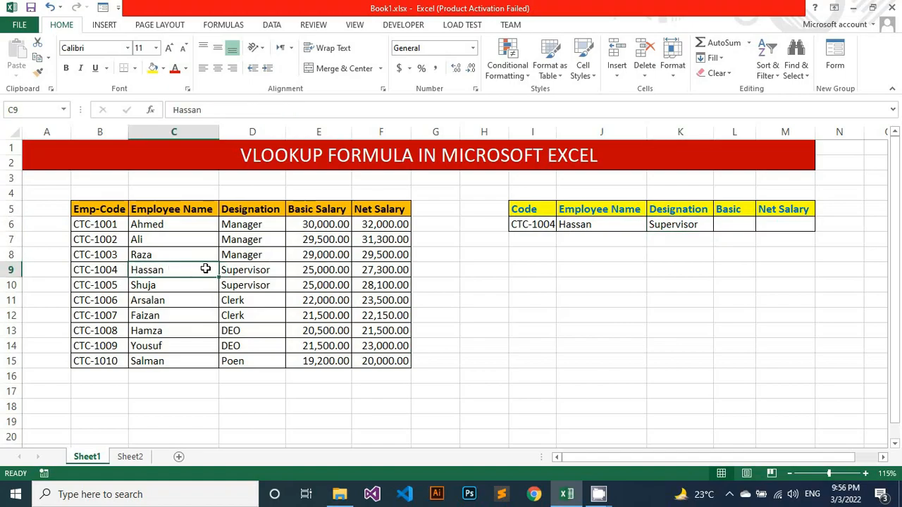
{"action": "left_click", "coordinate": [235, 269]}
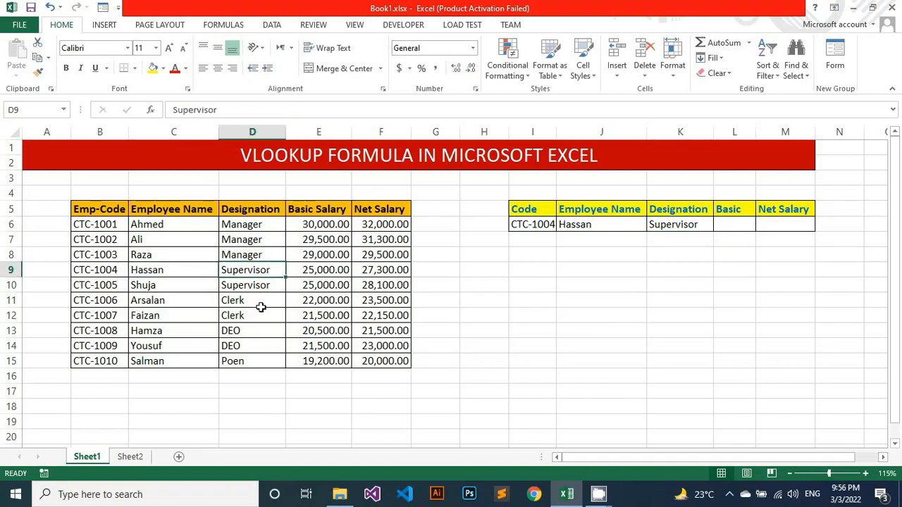
Enter the formula =VLOOKUP(I6,B5:F15,4,0) in the Basic cell L6.
{"action": "left_click", "coordinate": [729, 223]}
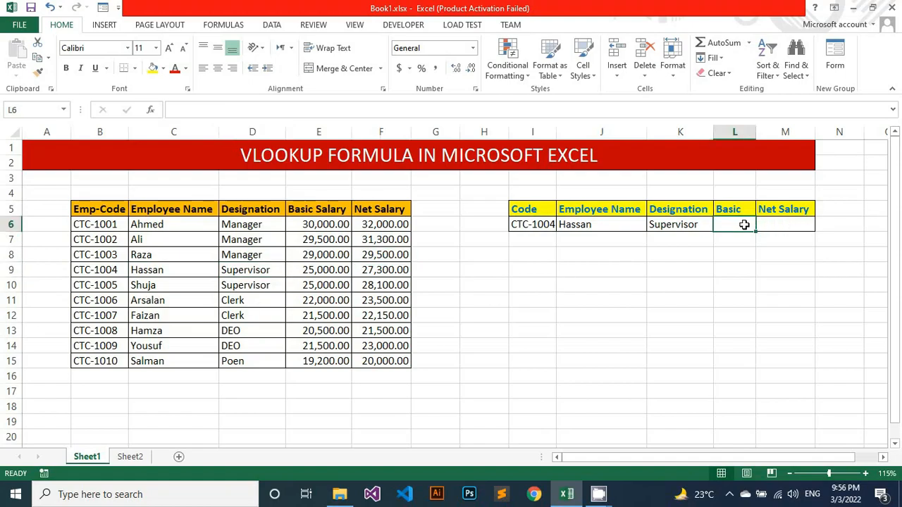
{"action": "left_click", "coordinate": [782, 226]}
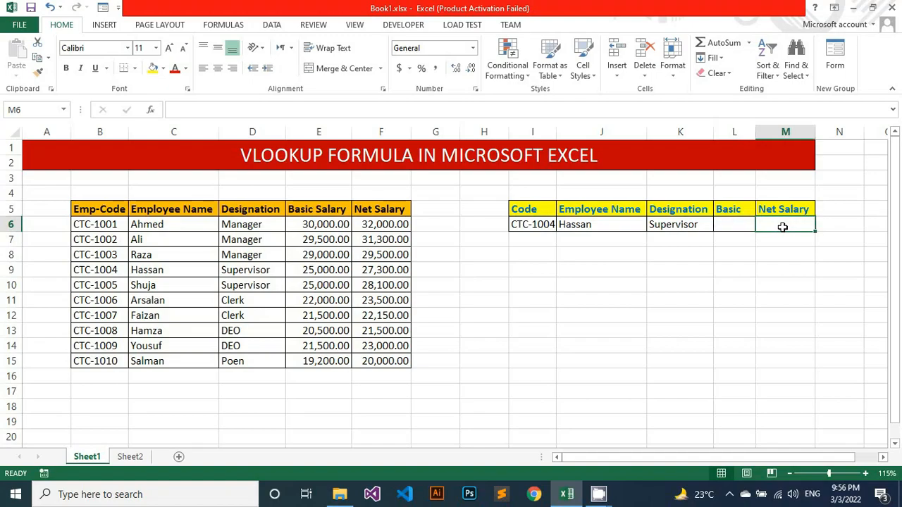
{"action": "left_click", "coordinate": [741, 230]}
{"action": "type", "text": "=vlo"}
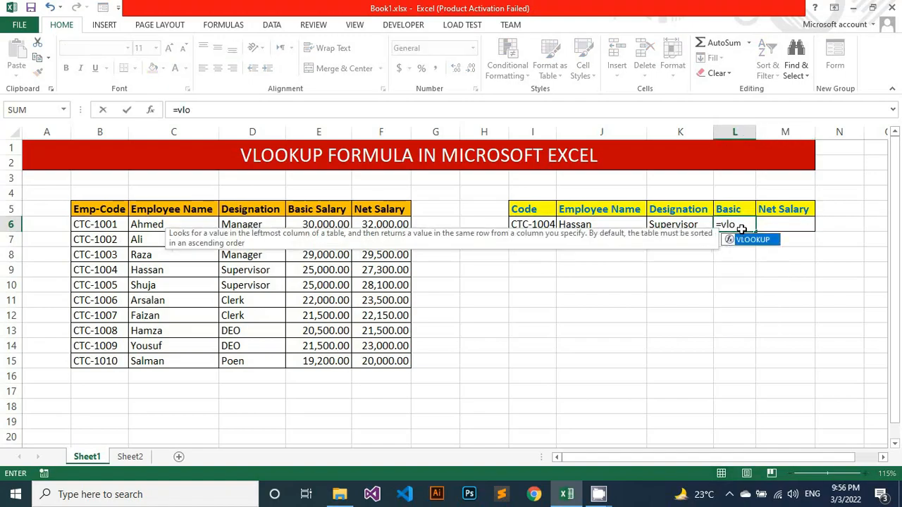
{"action": "key", "text": "Tab"}
{"action": "left_click", "coordinate": [541, 227]}
{"action": "type", "text": ","}
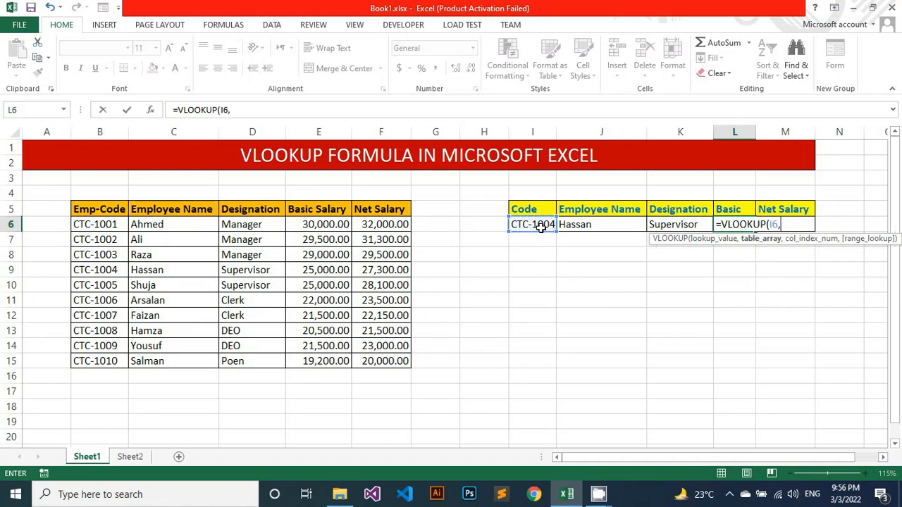
{"action": "left_click_drag", "start_coordinate": [95, 206], "coordinate": [373, 358]}
{"action": "type", "text": ","}
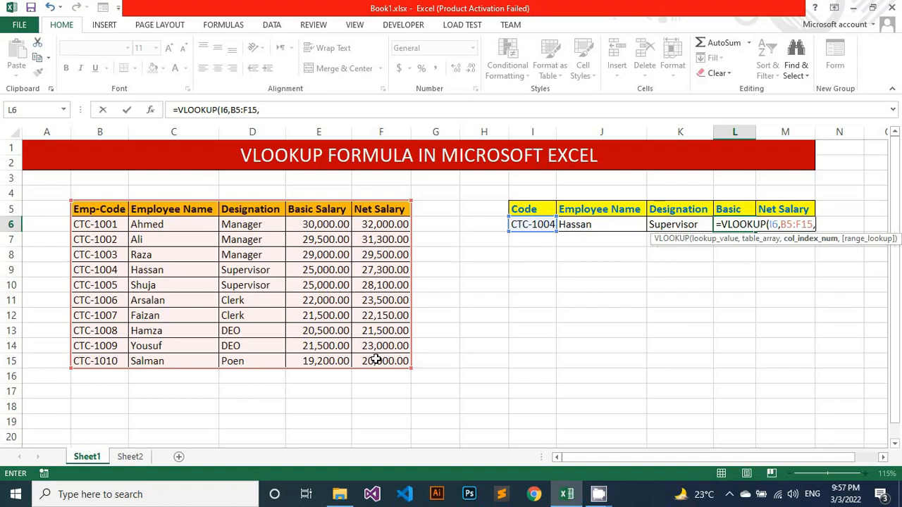
{"action": "type", "text": "4,"}
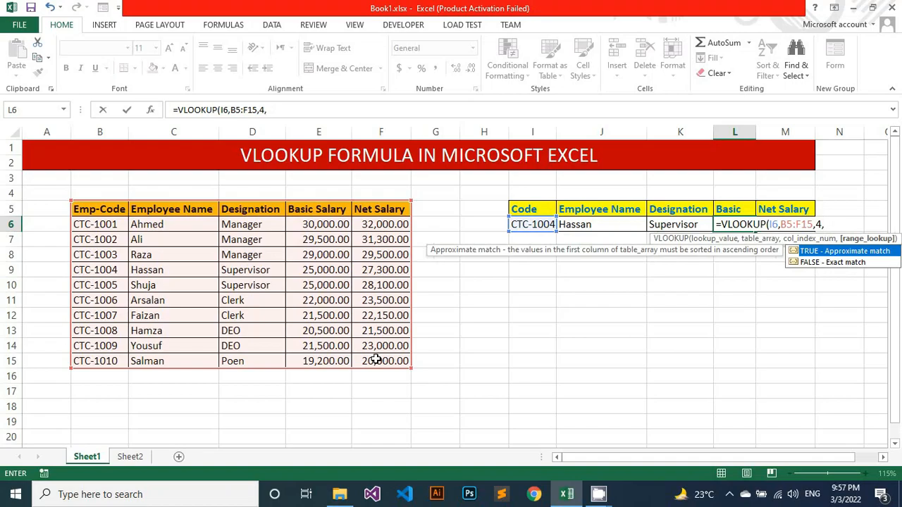
{"action": "type", "text": "0)"}
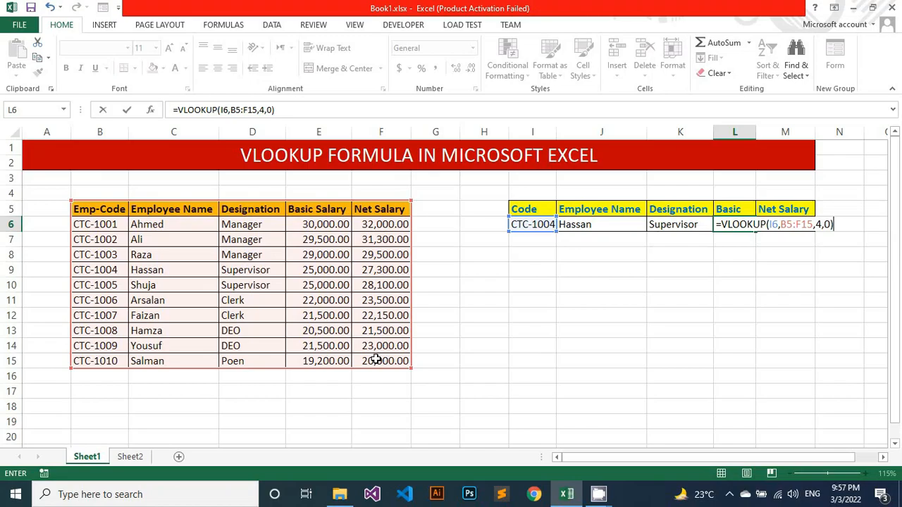
{"action": "key", "text": "Return"}
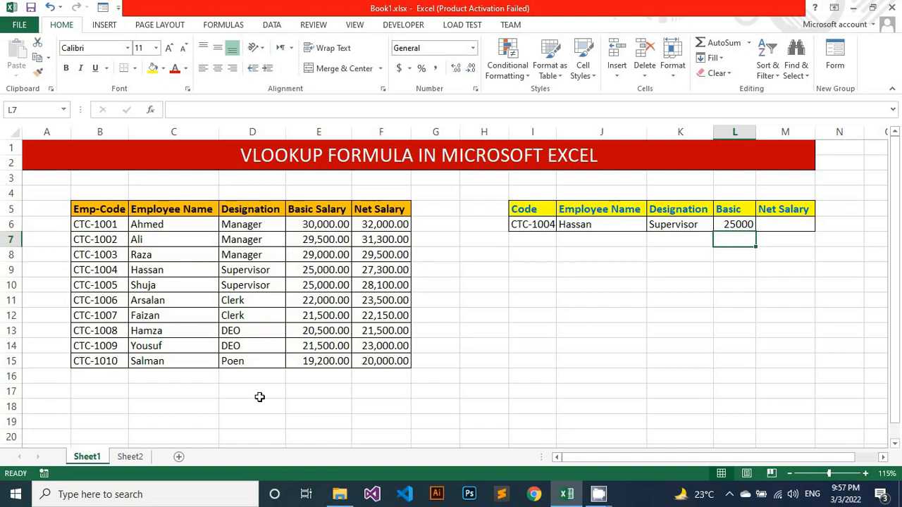
Enter the formula =VLOOKUP(I6,$B$5:$F$15,5,0) in the Net Salary cell M6.
{"action": "left_click", "coordinate": [780, 226]}
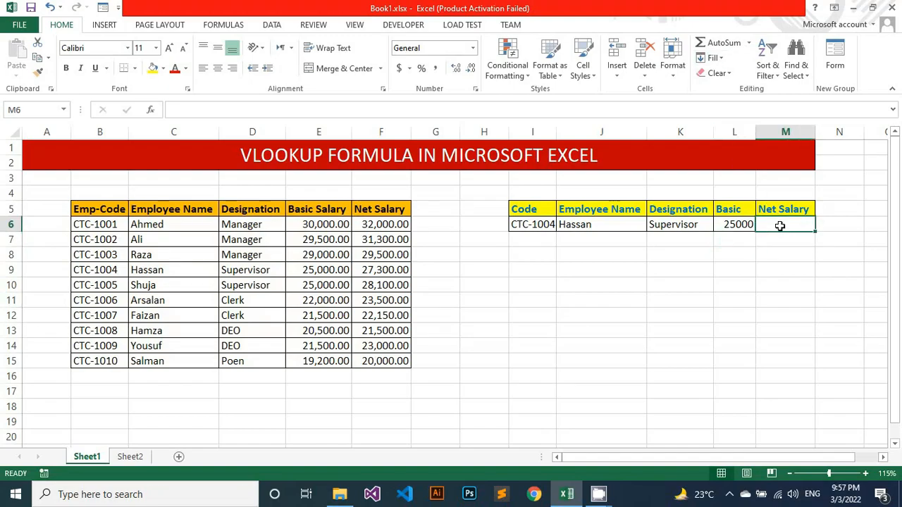
{"action": "type", "text": "=vl"}
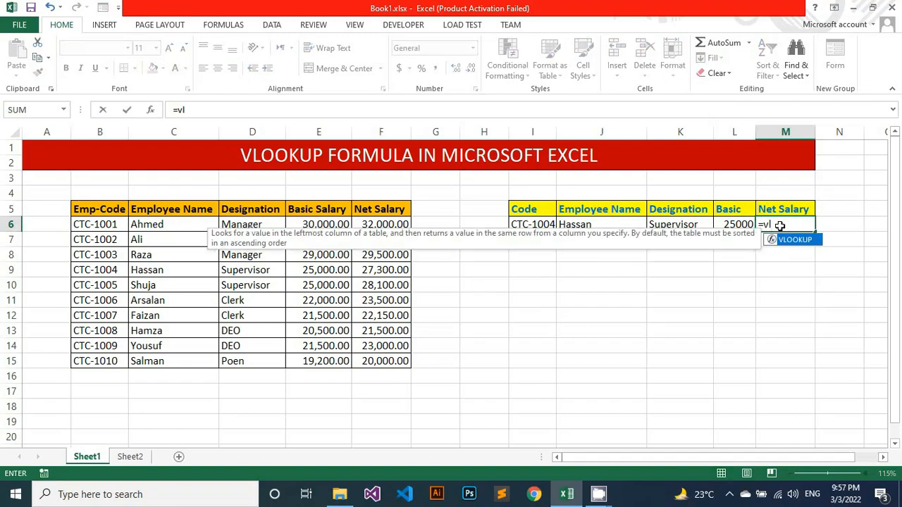
{"action": "key", "text": "Tab"}
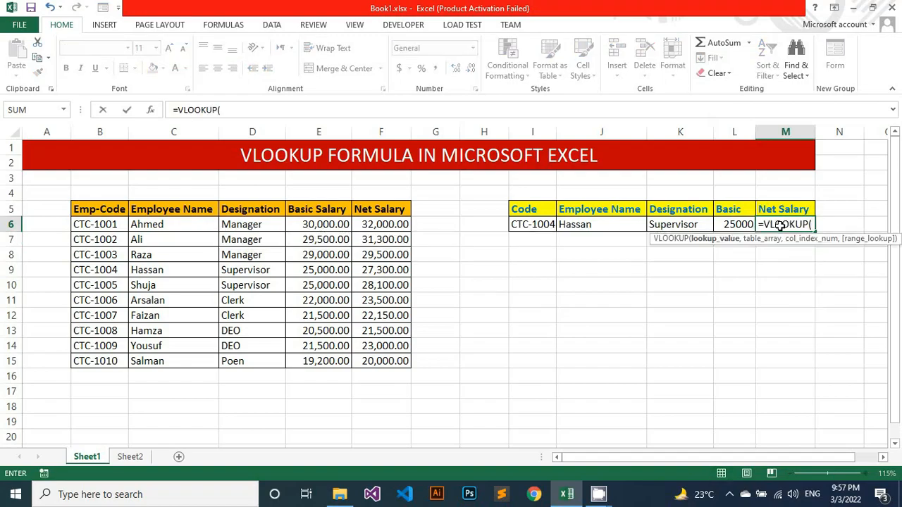
{"action": "left_click", "coordinate": [530, 225]}
{"action": "type", "text": ","}
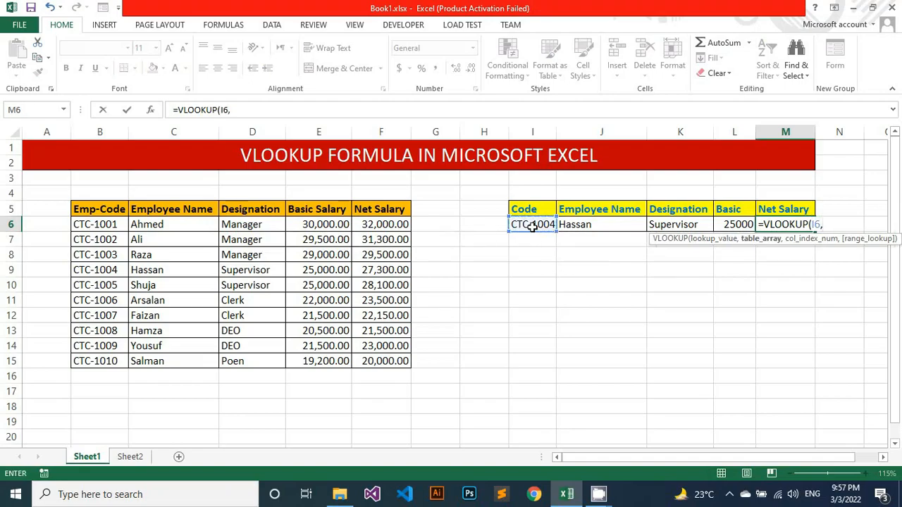
{"action": "left_click_drag", "start_coordinate": [111, 217], "coordinate": [399, 362]}
{"action": "key", "text": "F4"}
{"action": "type", "text": ","}
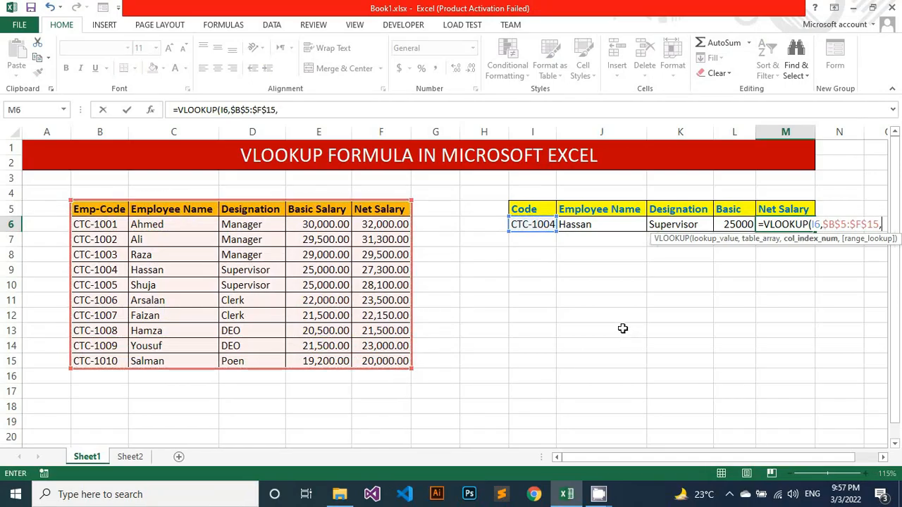
{"action": "type", "text": "5"}
{"action": "type", "text": ","}
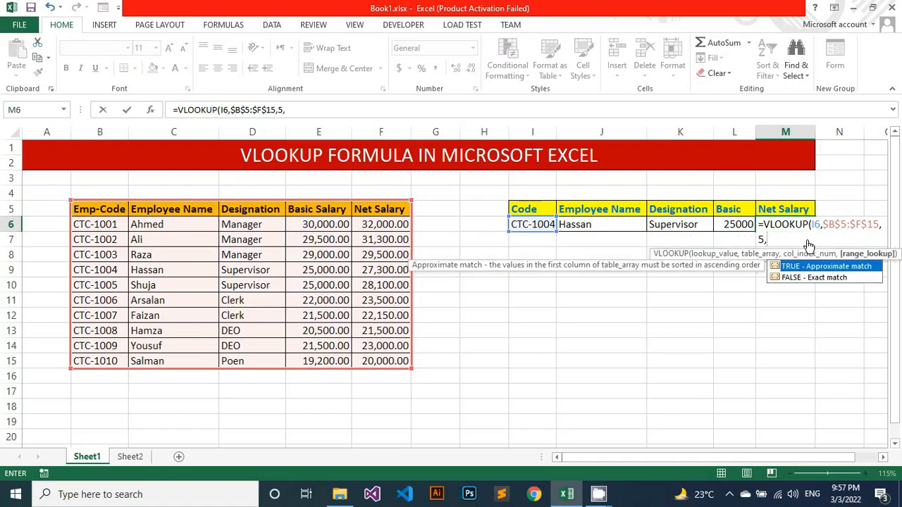
{"action": "type", "text": "0)"}
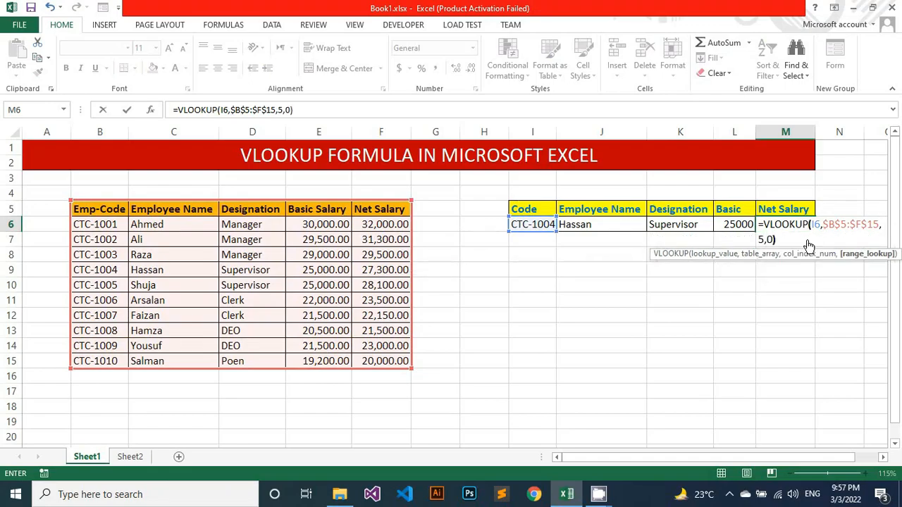
{"action": "key", "text": "Return"}
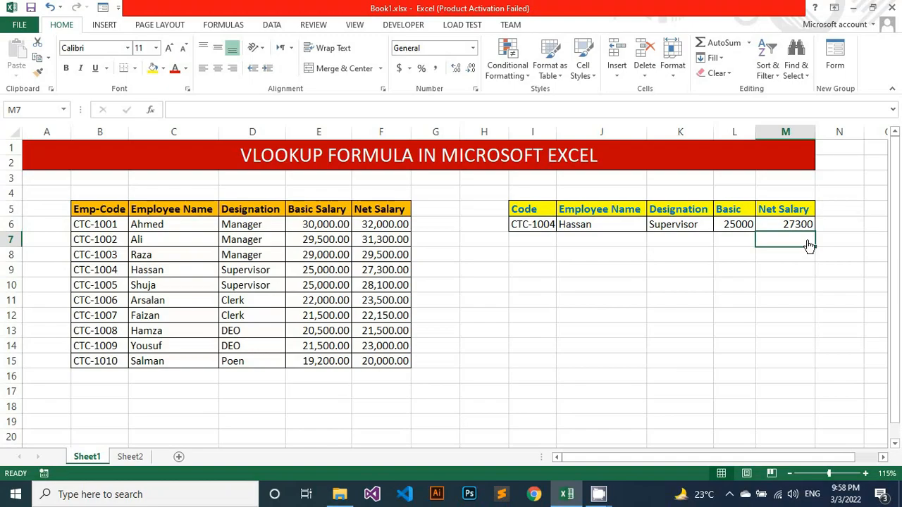
Change the Code cell I6 to the employee code listed in B7 and compare the lookup row with B7:F7.
{"action": "left_click", "coordinate": [539, 225]}
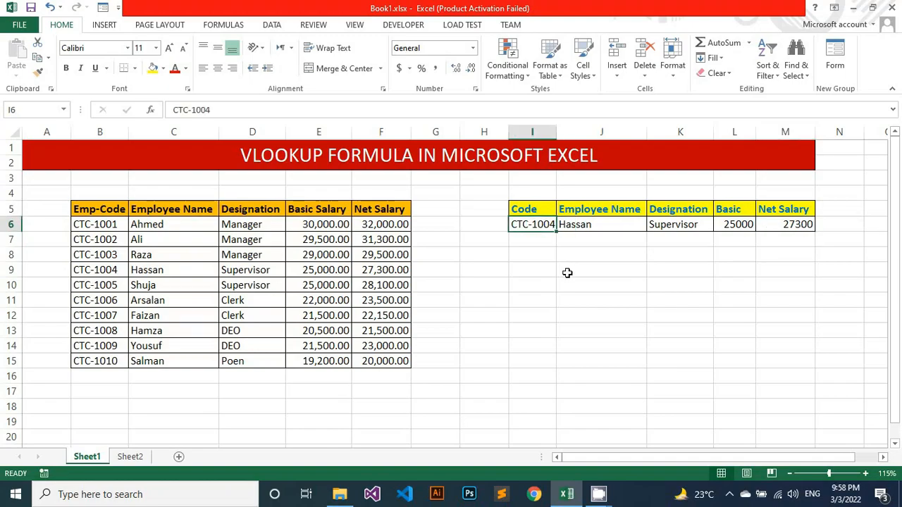
{"action": "left_click", "coordinate": [170, 245]}
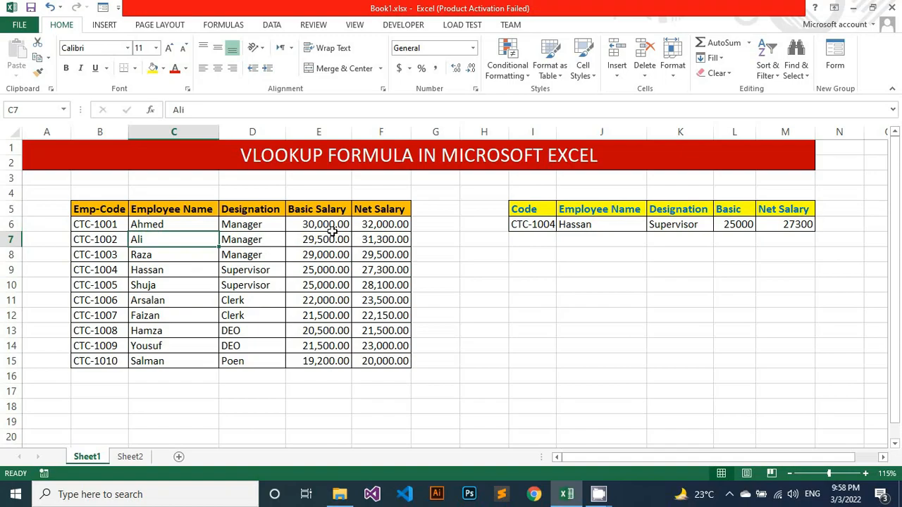
{"action": "left_click", "coordinate": [522, 225]}
{"action": "double_click", "coordinate": [552, 224]}
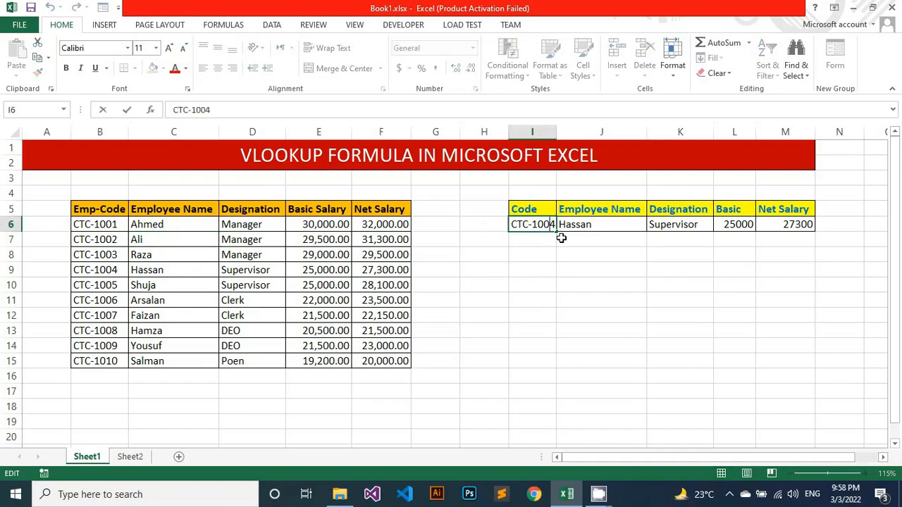
{"action": "key", "text": "BackSpace"}
{"action": "type", "text": "2"}
{"action": "key", "text": "Return"}
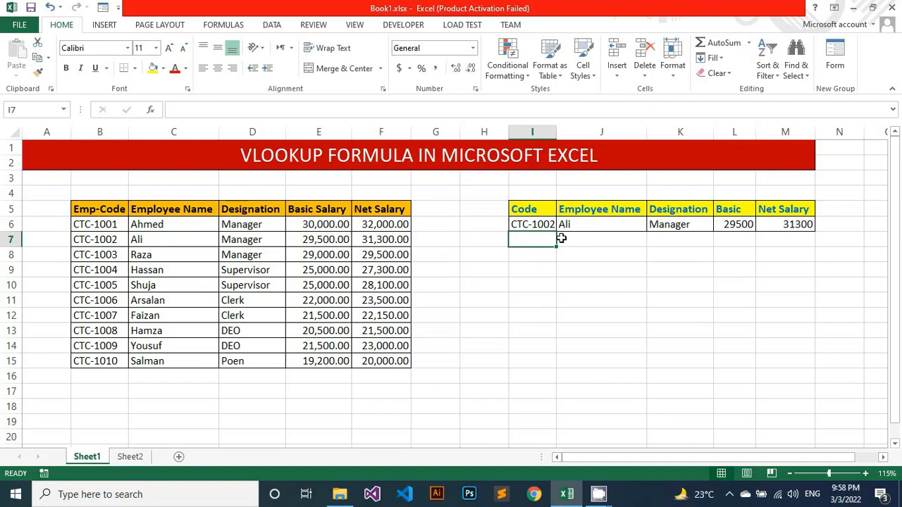
{"action": "left_click_drag", "start_coordinate": [97, 240], "coordinate": [373, 238]}
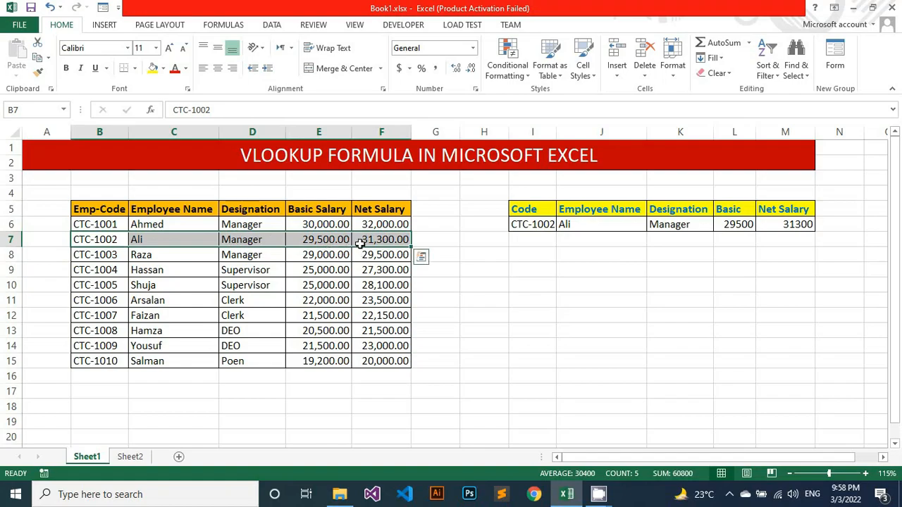
{"action": "left_click", "coordinate": [536, 226]}
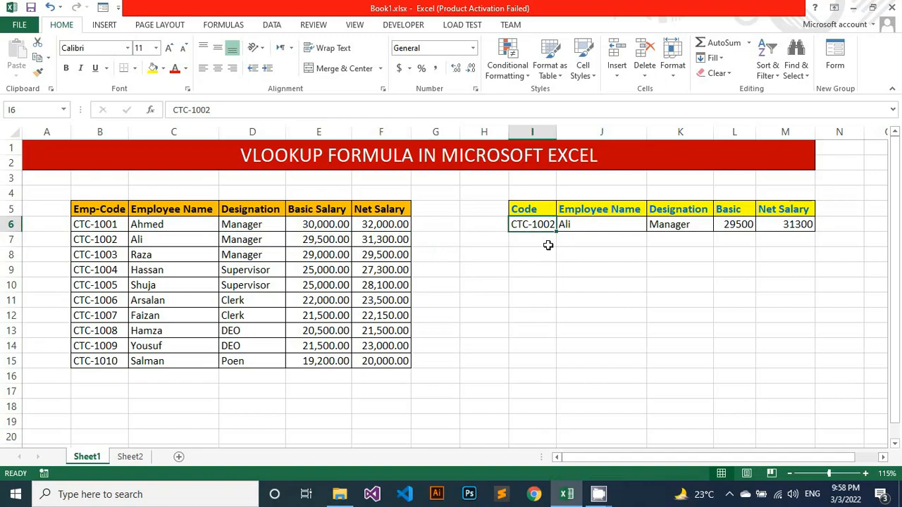